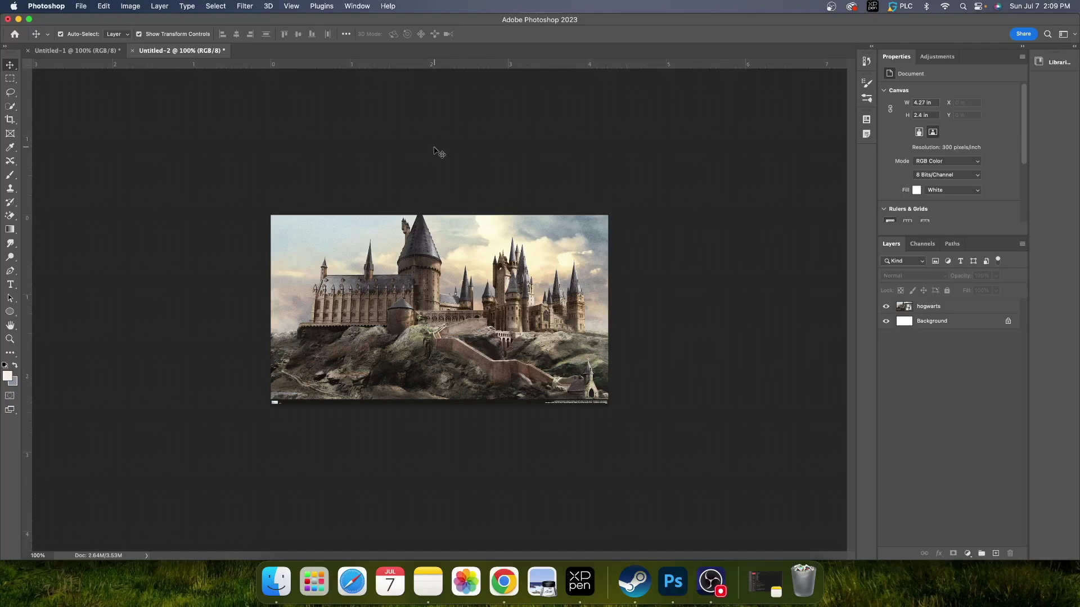
Step: Select the hogwarts photo layer, hide and re-show it, then deselect it
{"action": "left_click", "coordinate": [480, 265]}
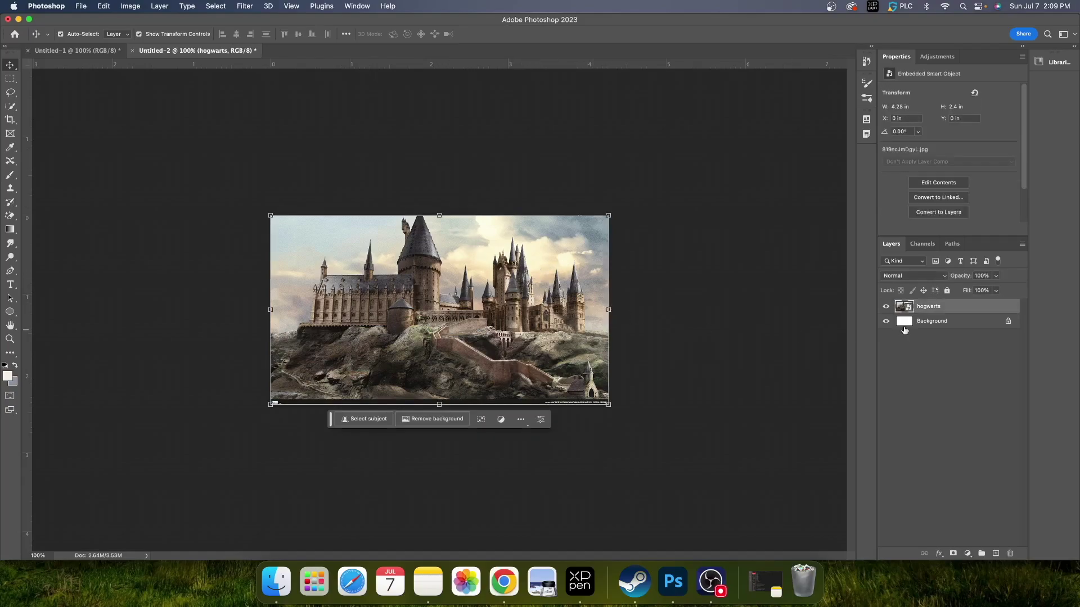
{"action": "left_click", "coordinate": [885, 307]}
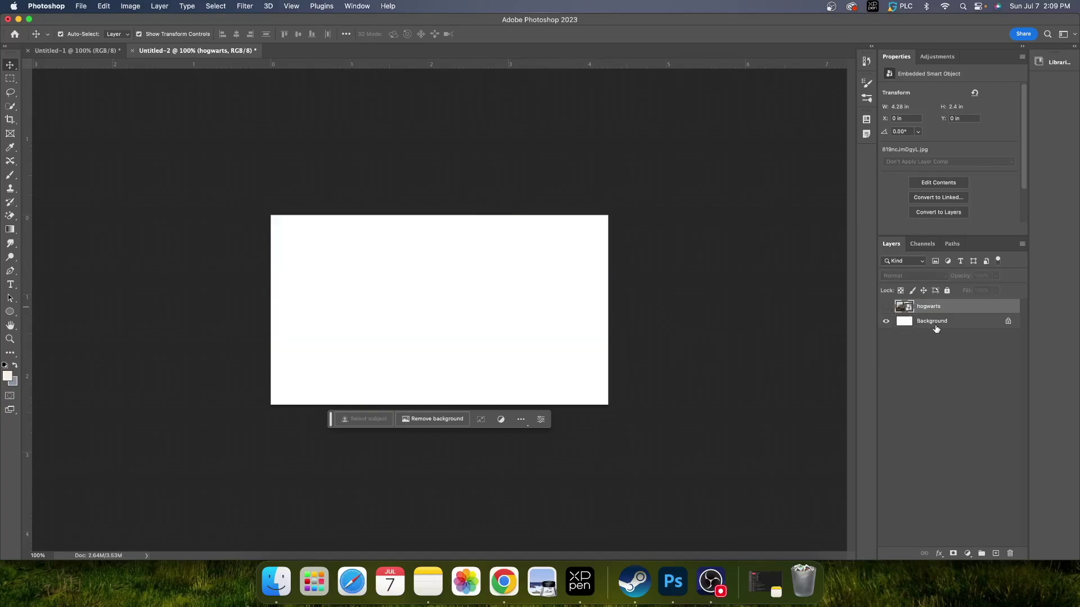
{"action": "left_click", "coordinate": [886, 307]}
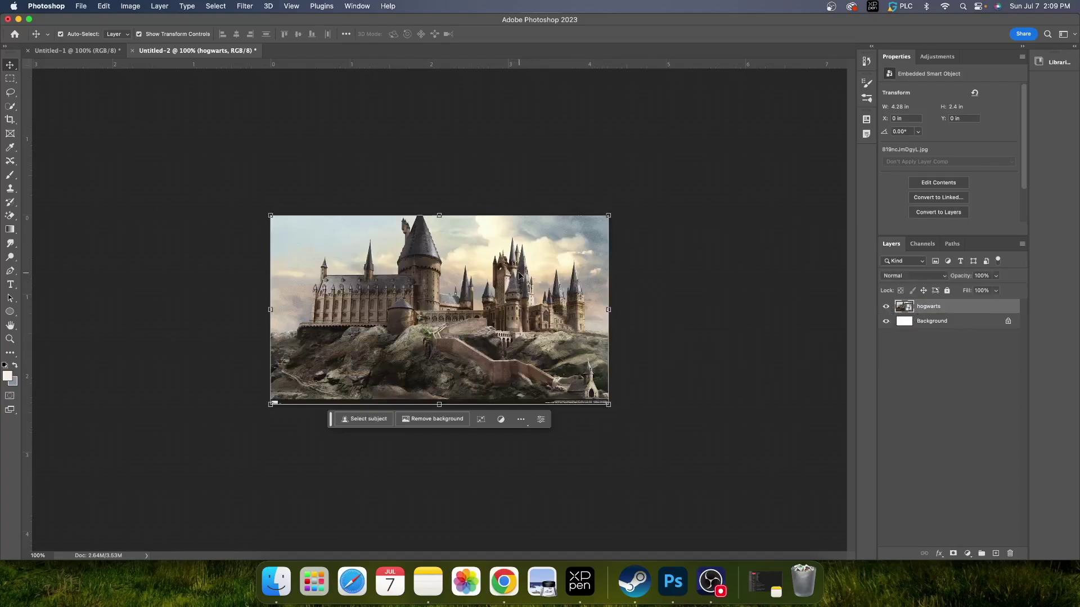
{"action": "left_click", "coordinate": [435, 176]}
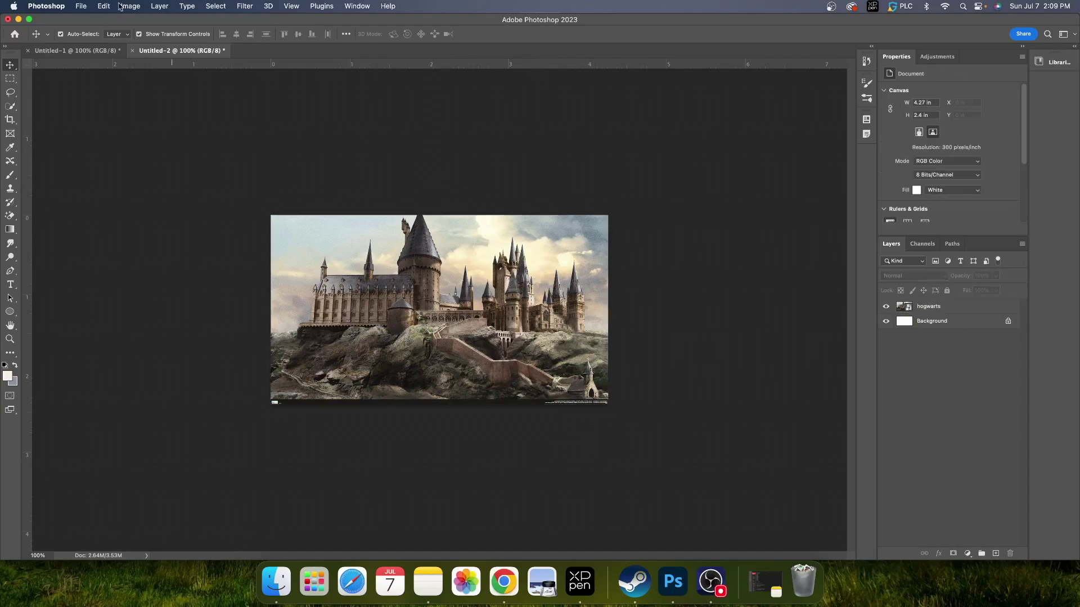
Step: Resize the canvas in pixel units to a 1280×1280 square
{"action": "left_click", "coordinate": [136, 8]}
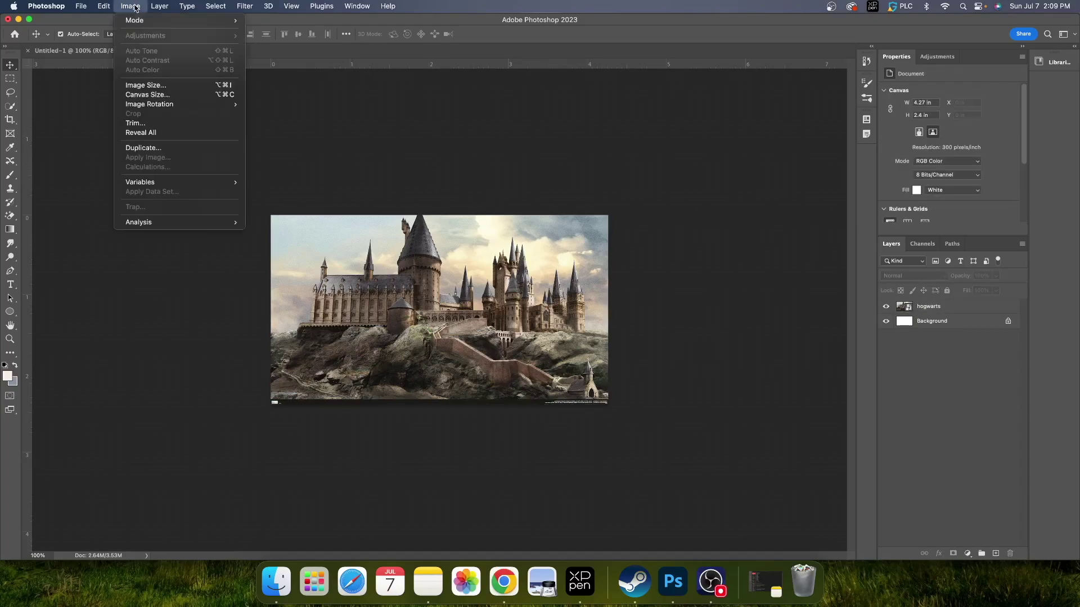
{"action": "left_click", "coordinate": [169, 95]}
{"action": "left_click_drag", "start_coordinate": [203, 156], "coordinate": [201, 110]}
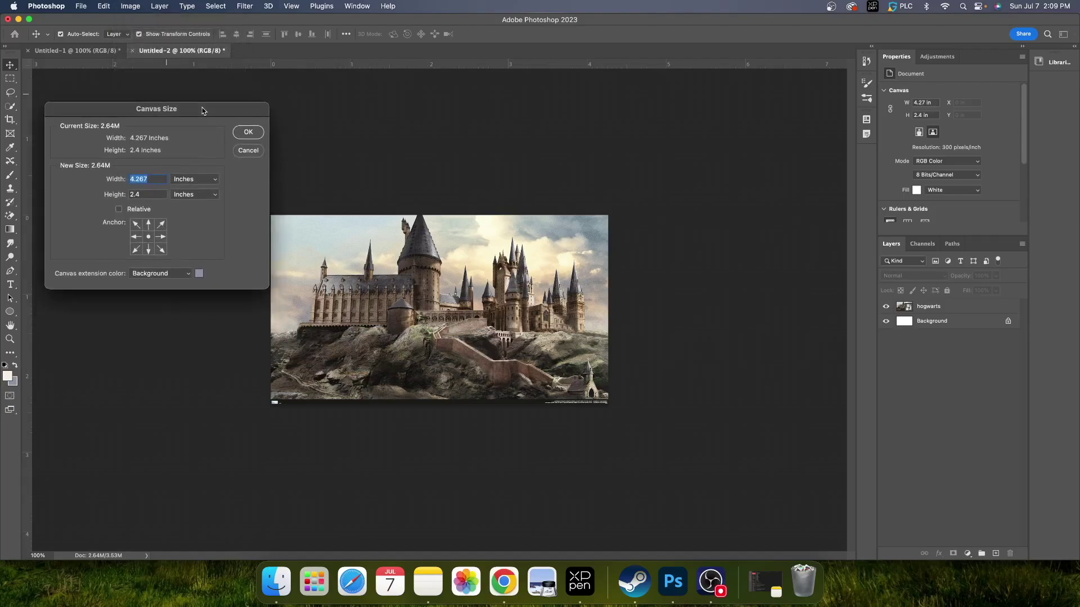
{"action": "left_click", "coordinate": [197, 180]}
{"action": "left_click", "coordinate": [194, 169]}
{"action": "key", "text": "Tab"}
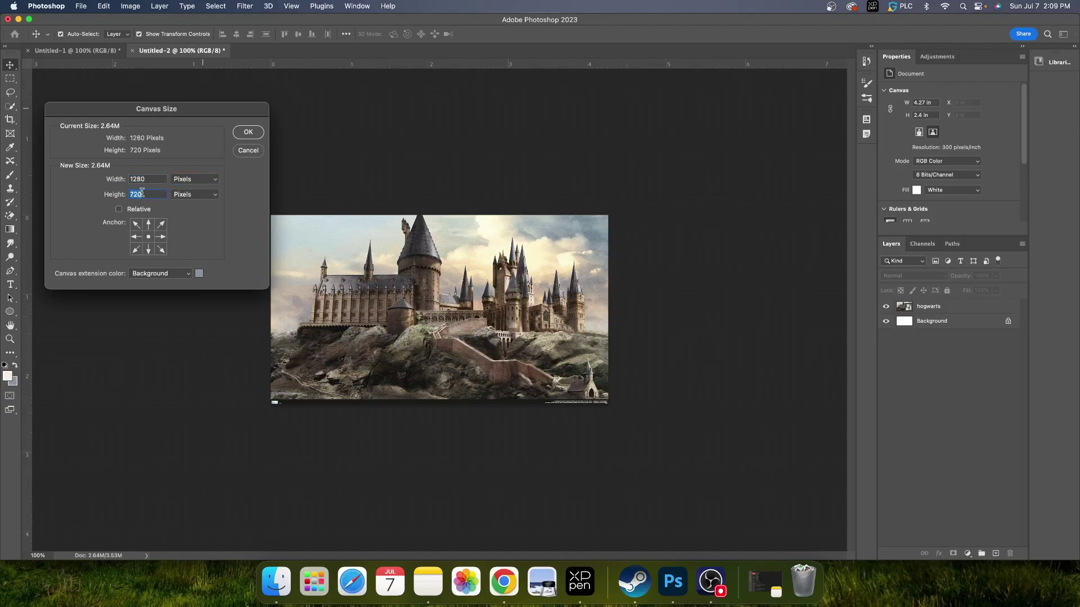
{"action": "type", "text": "1280"}
{"action": "left_click", "coordinate": [256, 135]}
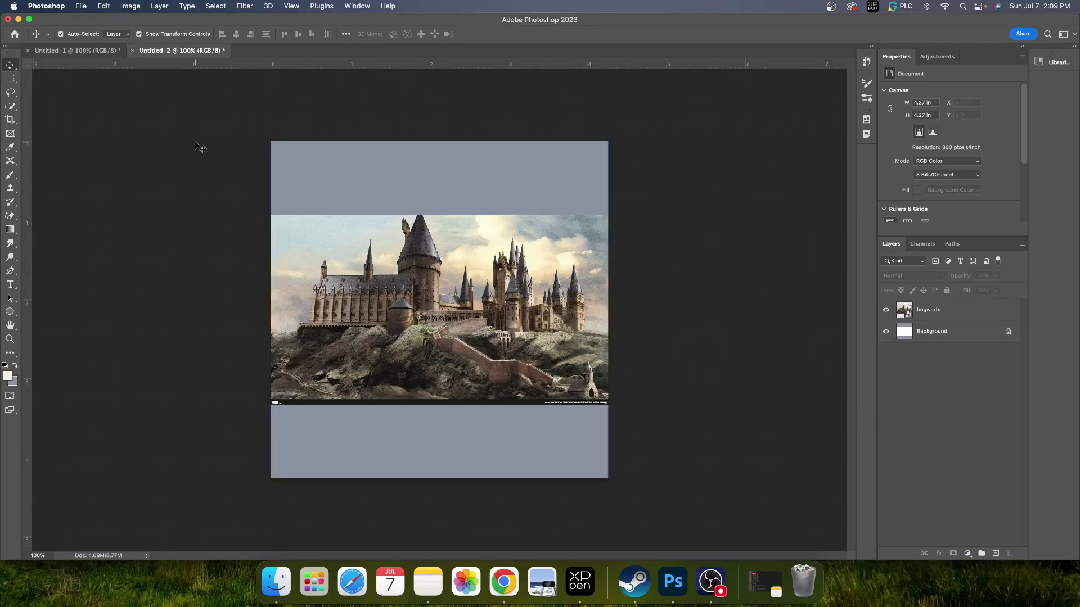
Step: Undo the canvas resize, then set the canvas to 1280×1280 pixels again
{"action": "key", "text": "super+z"}
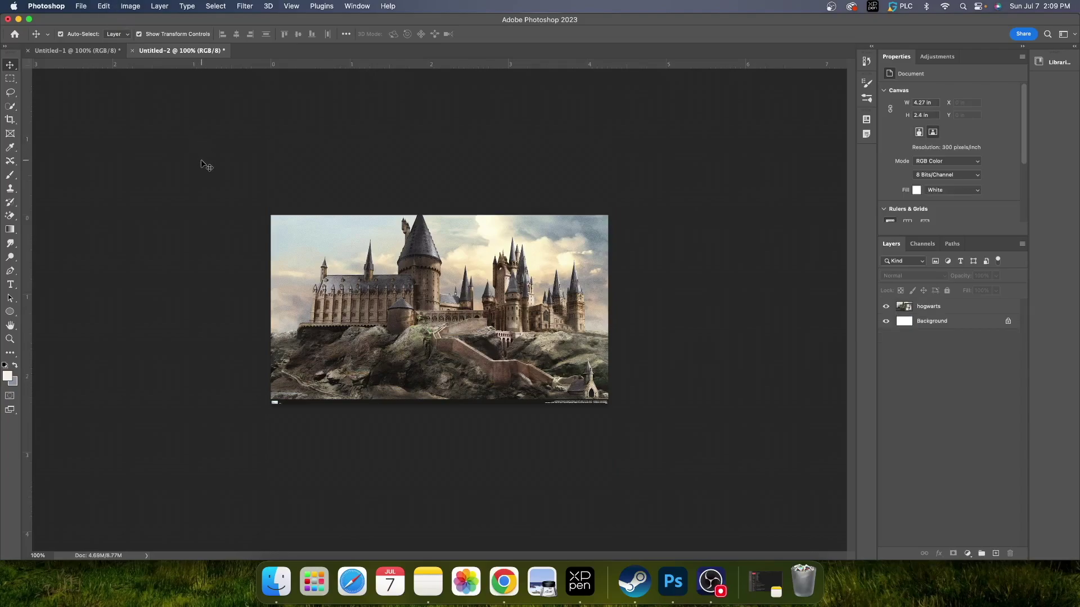
{"action": "left_click", "coordinate": [130, 6]}
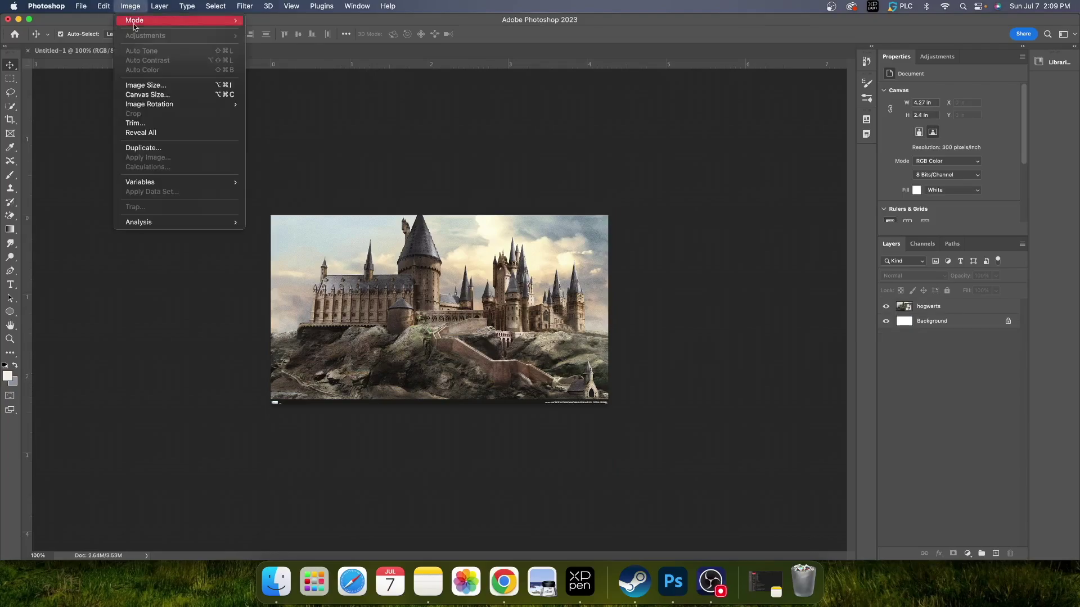
{"action": "left_click", "coordinate": [155, 98]}
{"action": "left_click", "coordinate": [215, 181]}
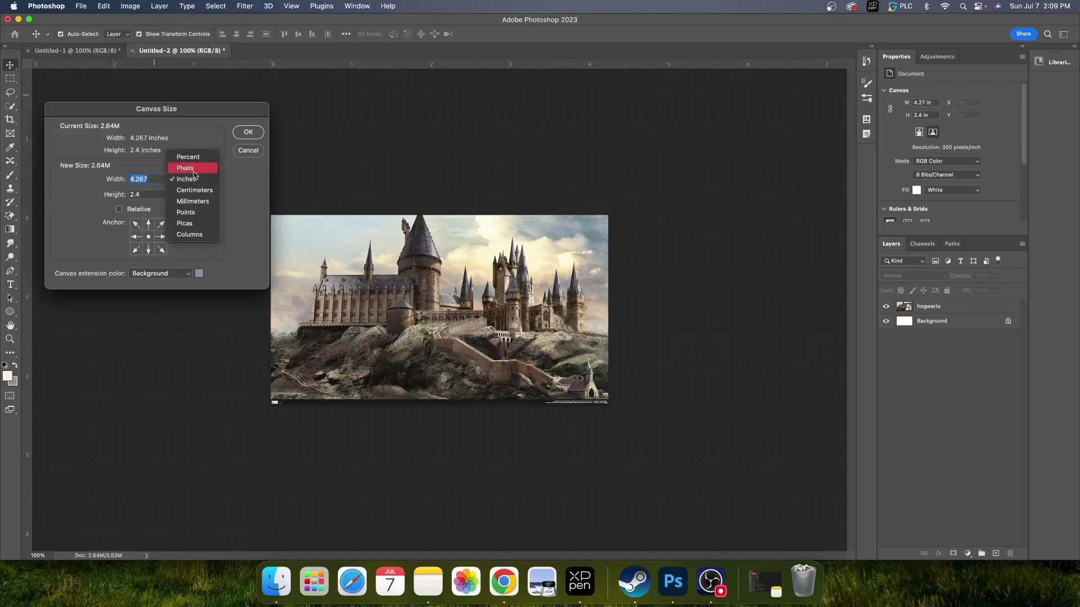
{"action": "left_click", "coordinate": [192, 168]}
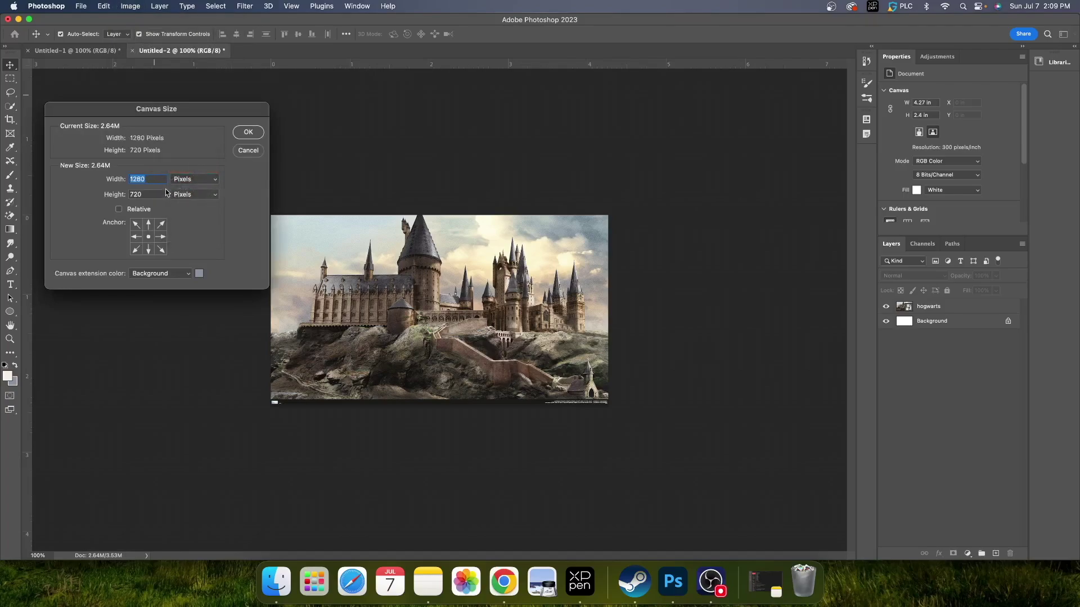
{"action": "key", "text": "Tab"}
{"action": "type", "text": "1280"}
{"action": "left_click", "coordinate": [248, 132]}
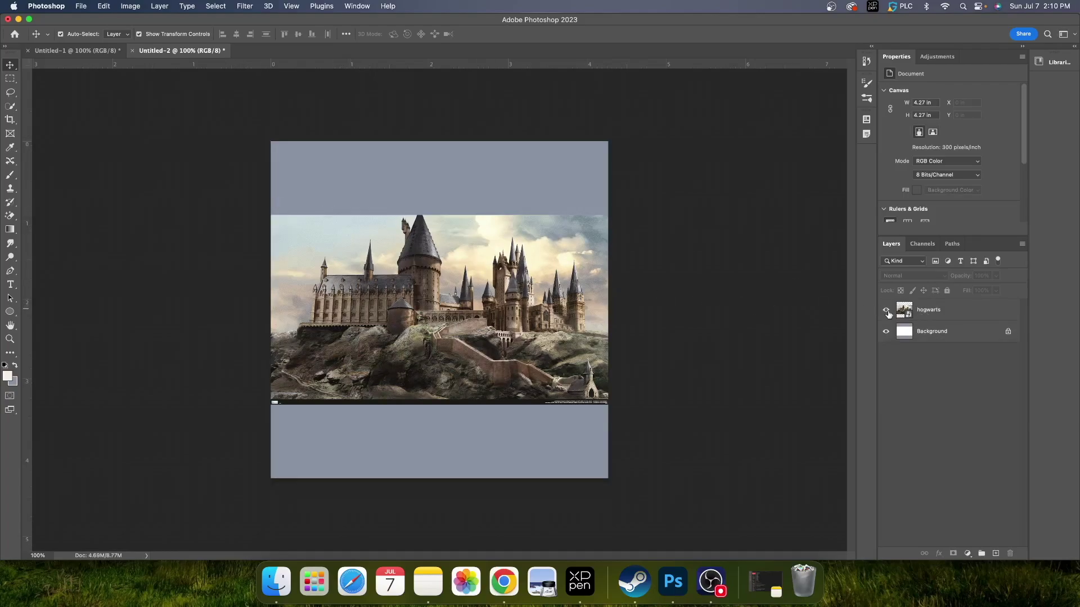
Step: Stretch the hogwarts layer to the top, bottom and sides of the 1280×1280 canvas, then commit
{"action": "left_click", "coordinate": [928, 310]}
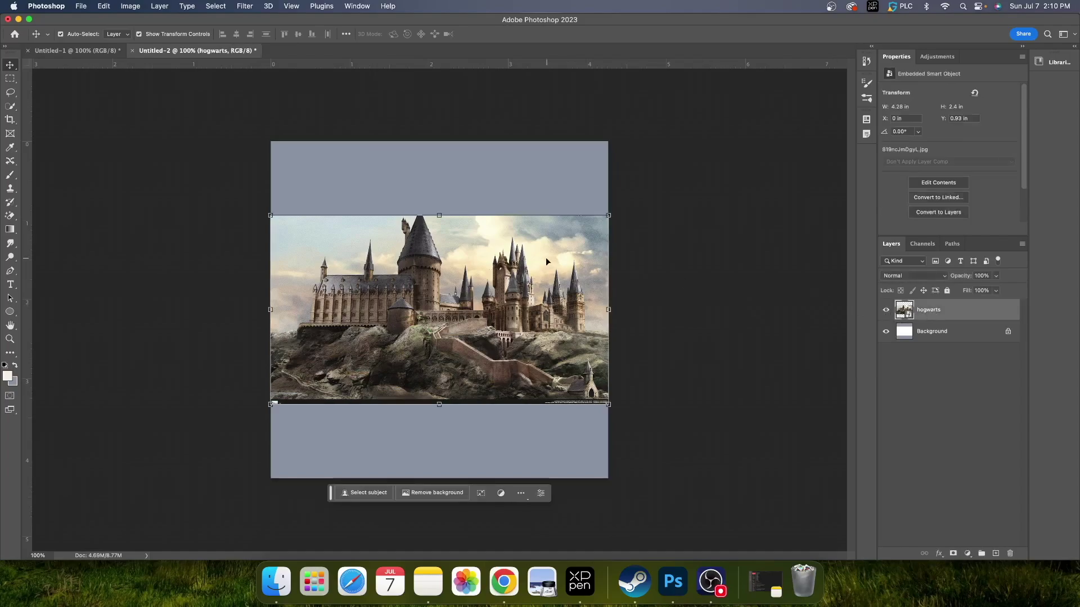
{"action": "left_click_drag", "start_coordinate": [439, 214], "coordinate": [447, 142]}
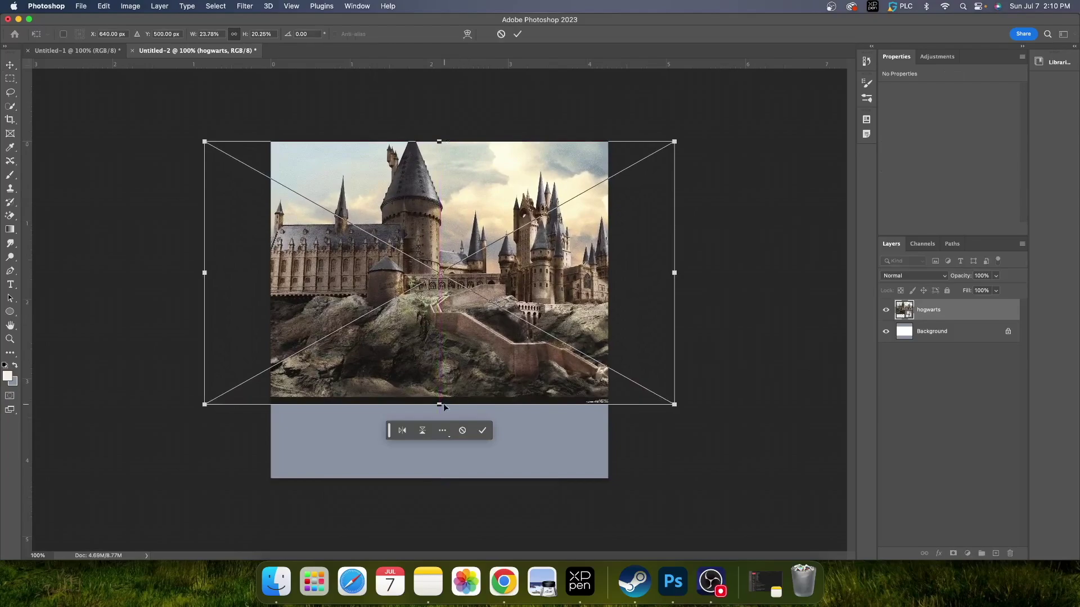
{"action": "left_click_drag", "start_coordinate": [438, 406], "coordinate": [439, 426]}
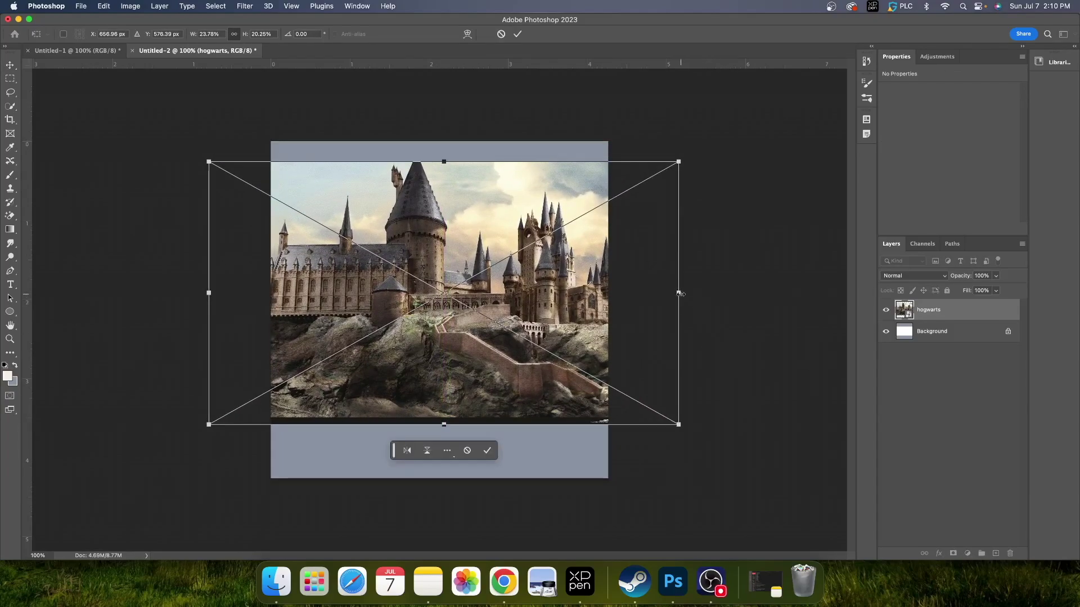
{"action": "left_click_drag", "start_coordinate": [679, 293], "coordinate": [608, 293]}
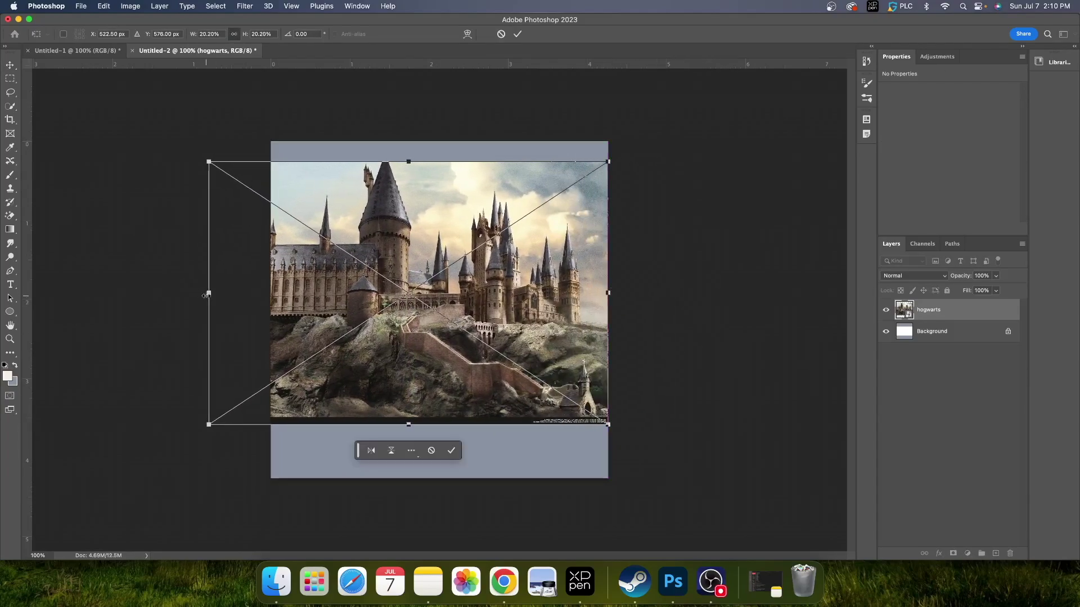
{"action": "left_click_drag", "start_coordinate": [206, 294], "coordinate": [268, 293]}
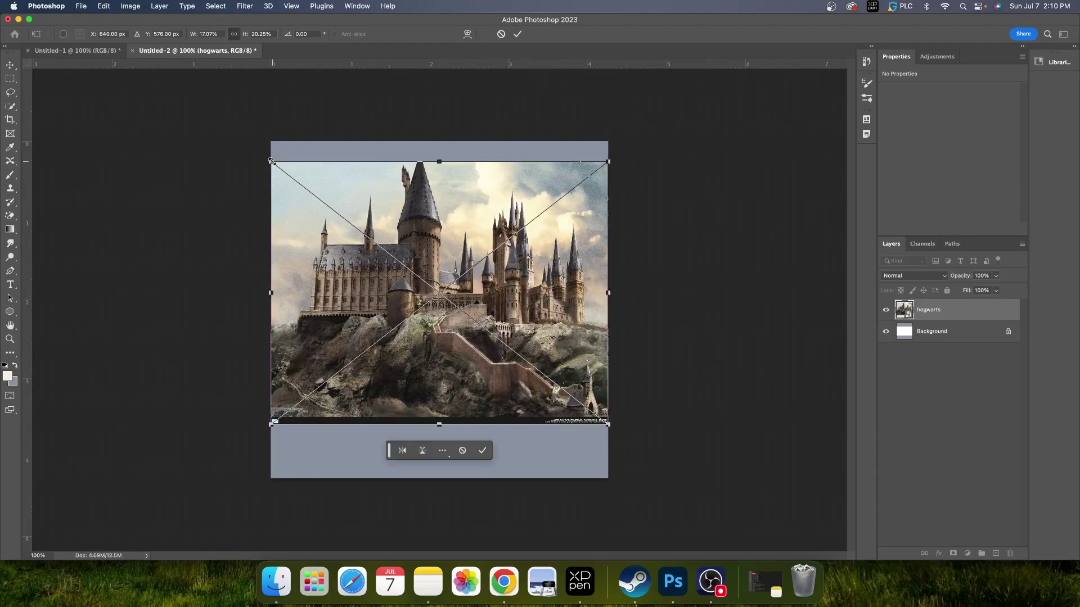
{"action": "left_click_drag", "start_coordinate": [271, 161], "coordinate": [273, 142]}
{"action": "left_click_drag", "start_coordinate": [606, 425], "coordinate": [609, 477]}
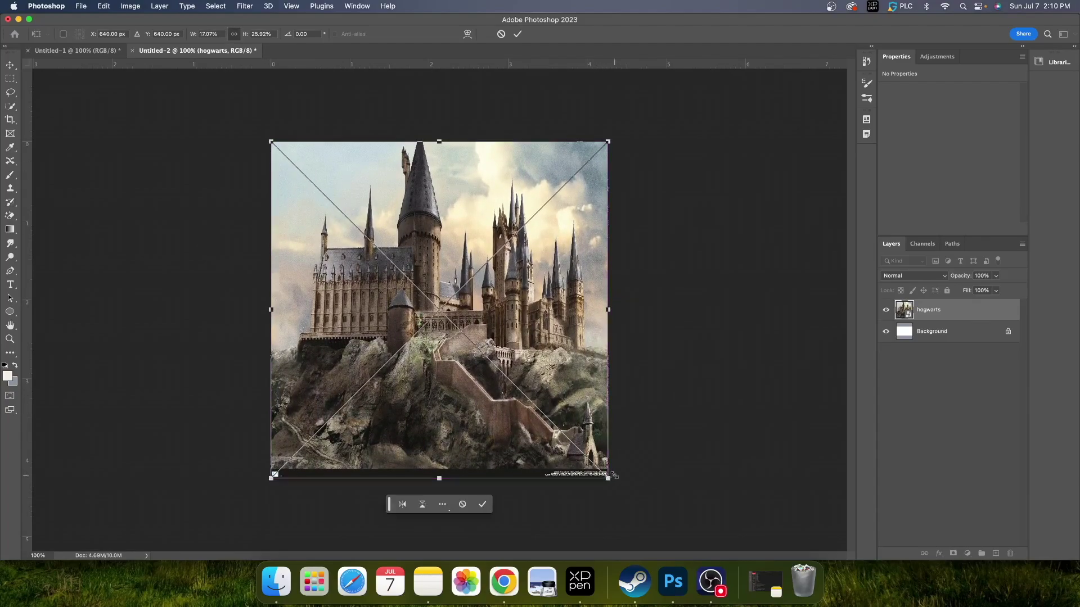
{"action": "key", "text": "Return"}
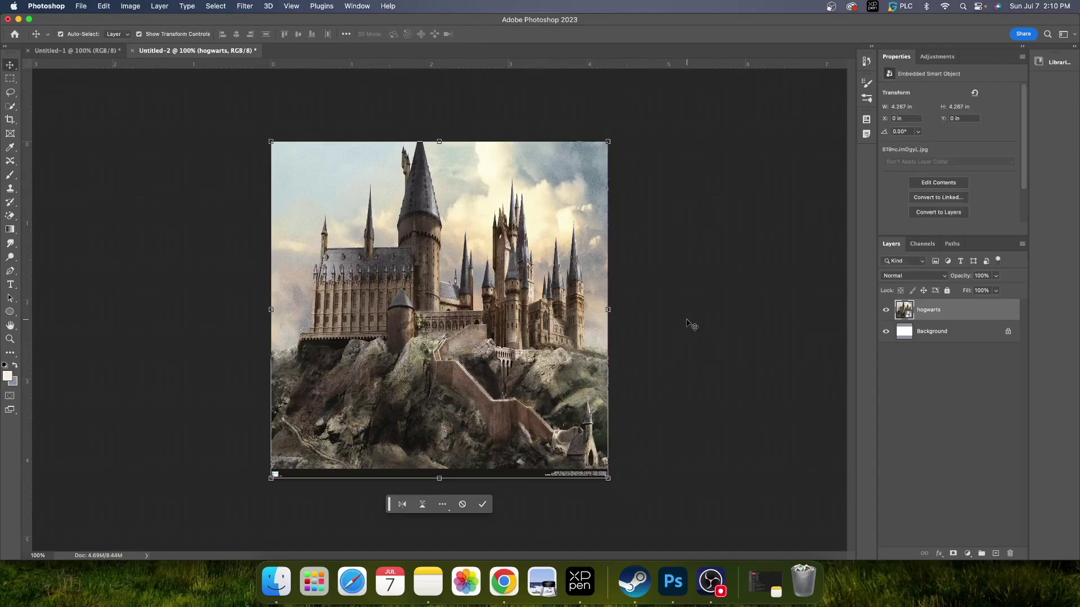